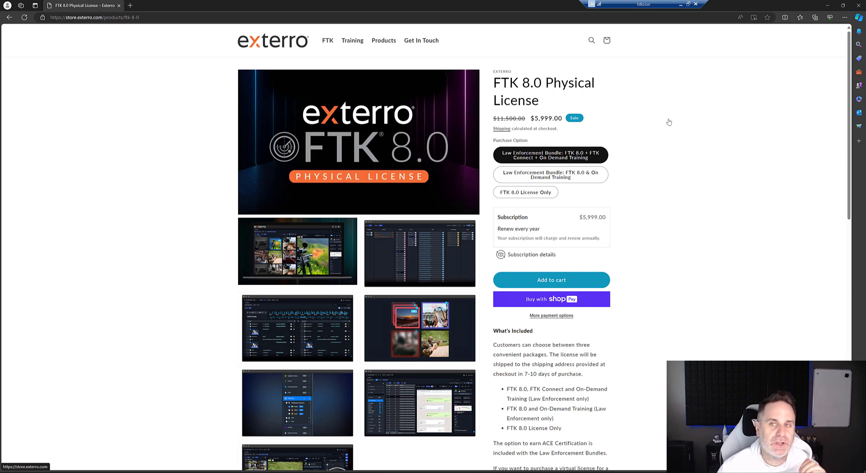
Switch to FTK Imager and start a disk image with the 2 GB USB flash disk, PHYSICALDRIVE3, as source.
left_click(828, 7)
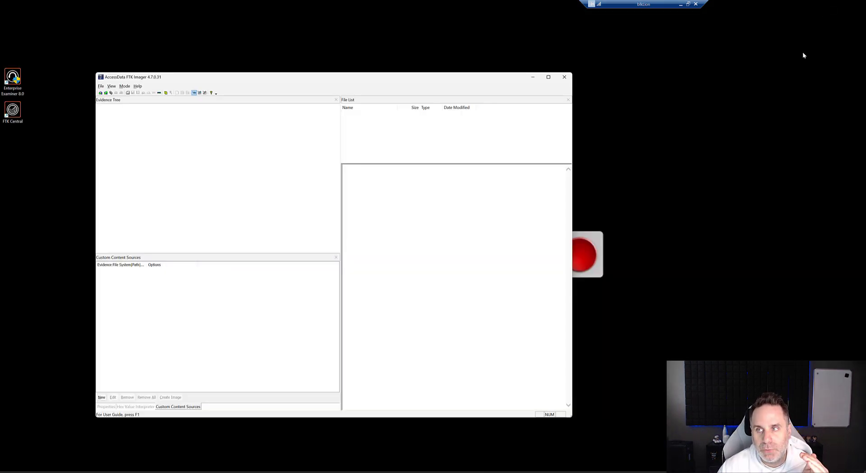
left_click(101, 86)
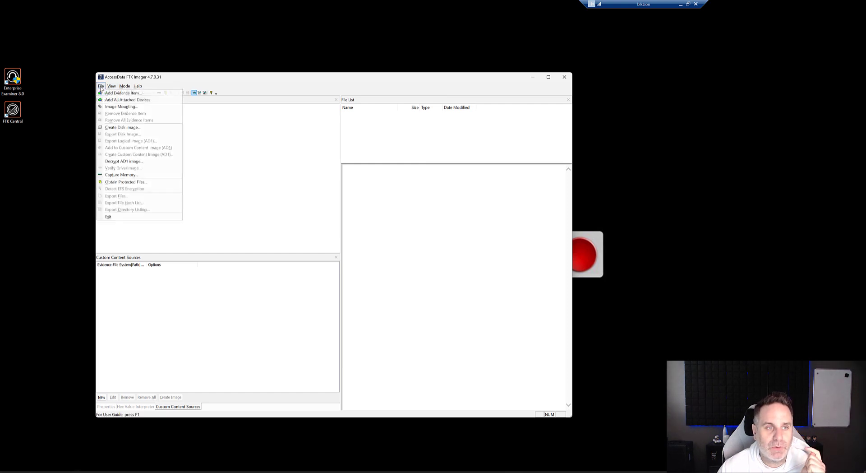
left_click(122, 127)
left_click(334, 297)
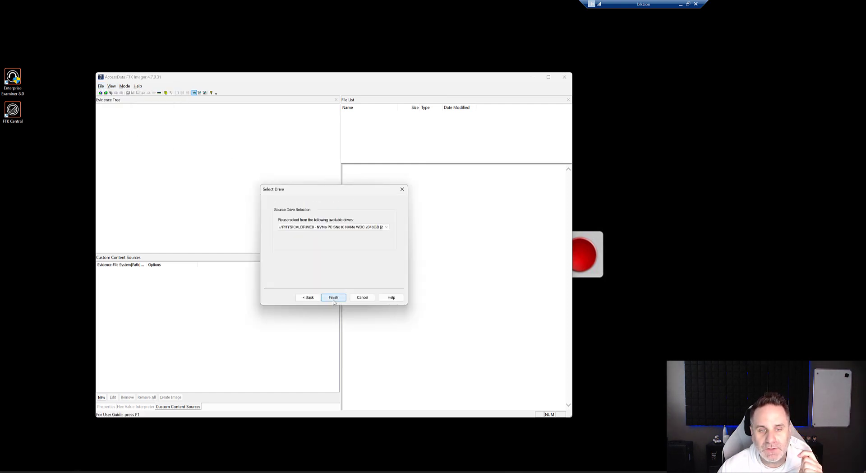
left_click(325, 227)
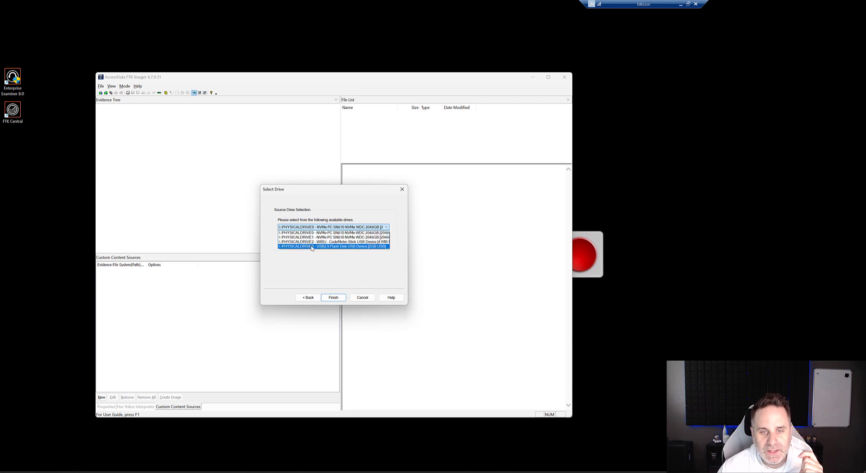
left_click(312, 246)
left_click(334, 298)
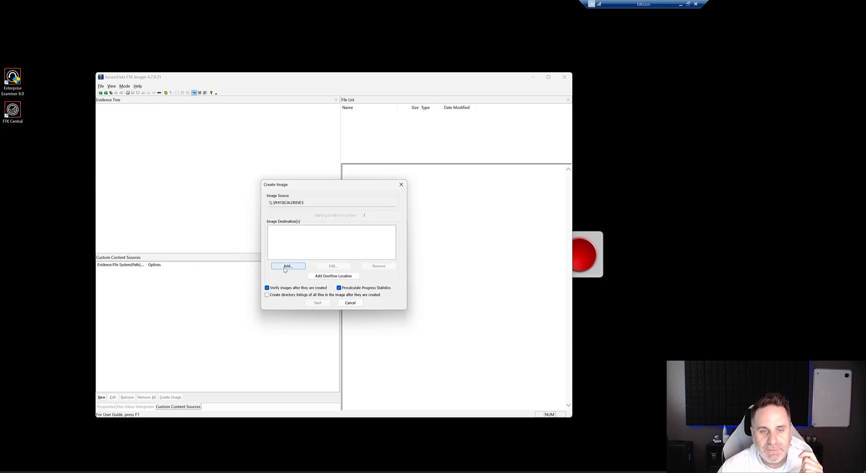
Add an image destination of type E01 and leave all evidence item information blank.
left_click(284, 268)
left_click(281, 243)
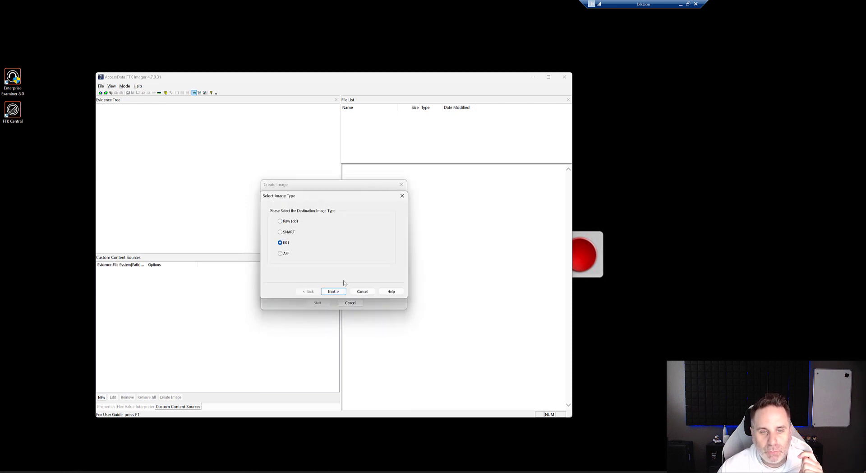
left_click(333, 291)
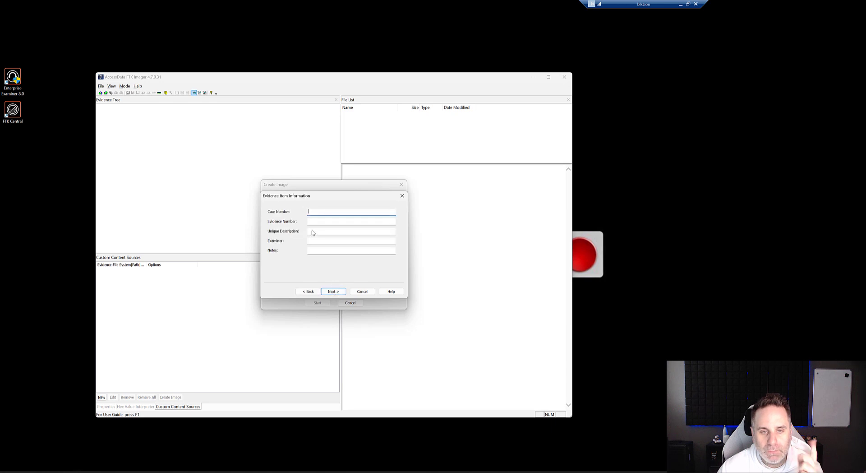
left_click(333, 291)
Create a SearchVideoCase folder inside D:\WatchFolders\Focus_IndexSearch and choose it as the image destination folder.
left_click(387, 219)
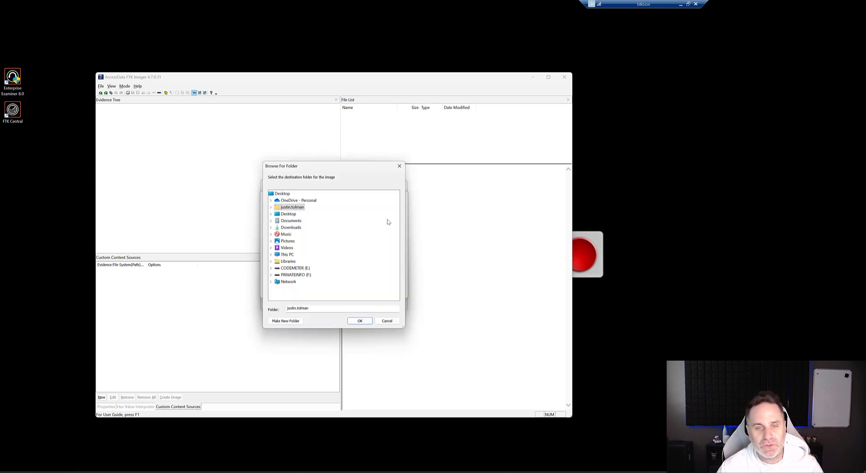
left_click(271, 254)
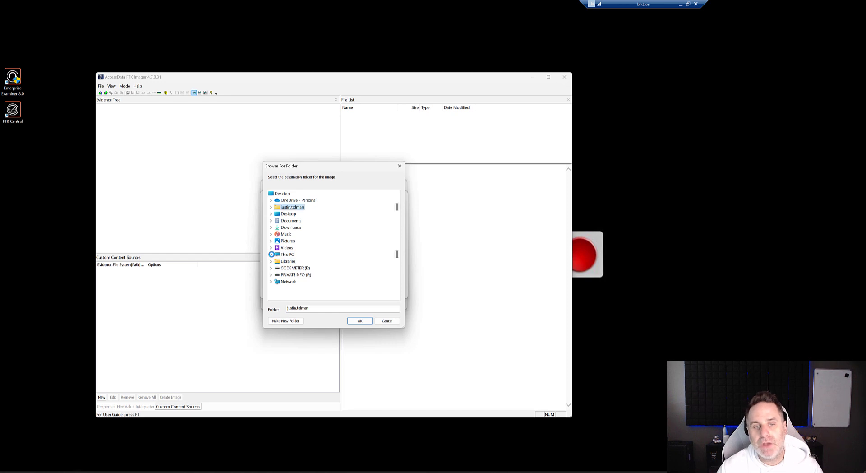
left_click(276, 268)
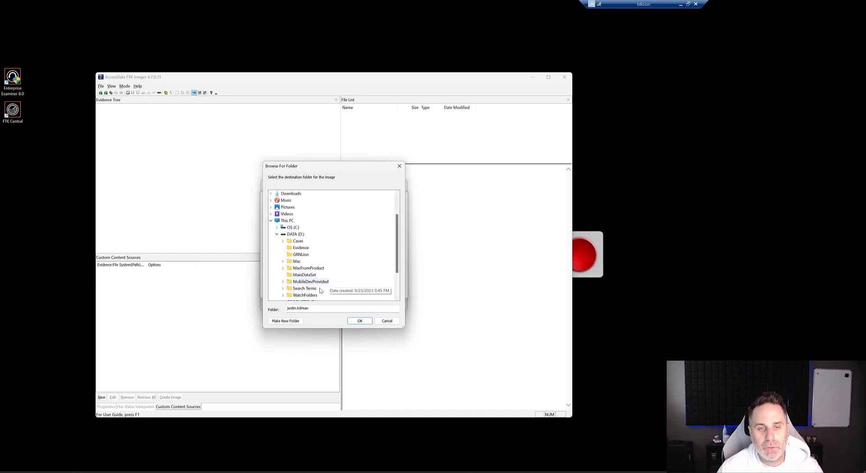
left_click(283, 294)
double_click(316, 268)
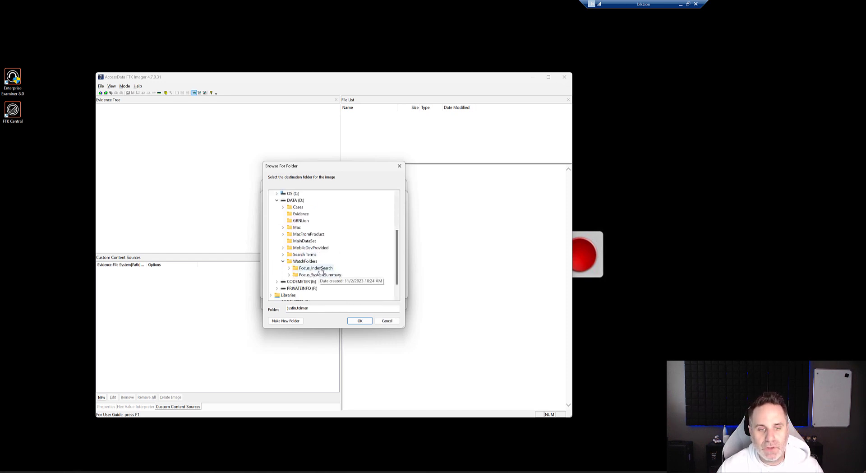
scroll(334, 270, "down", 3)
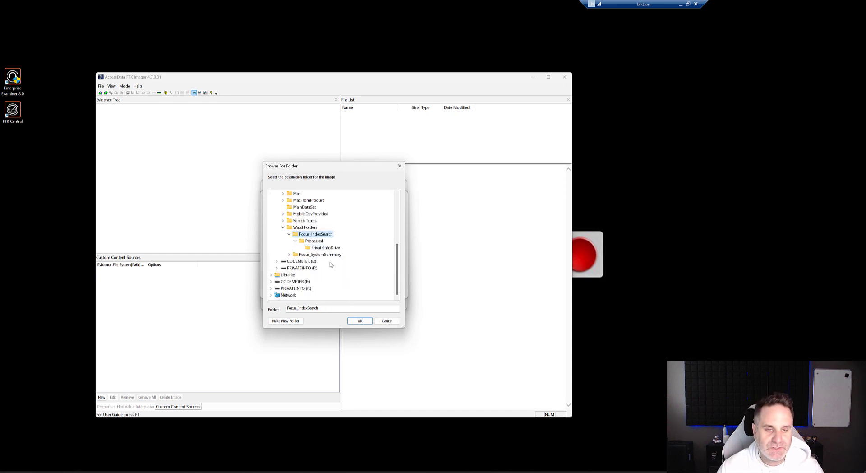
left_click(290, 321)
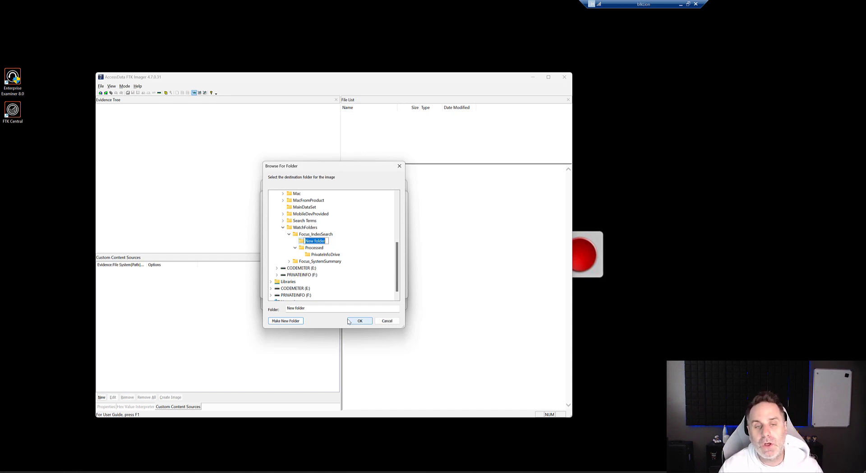
type("SearchVideoCase")
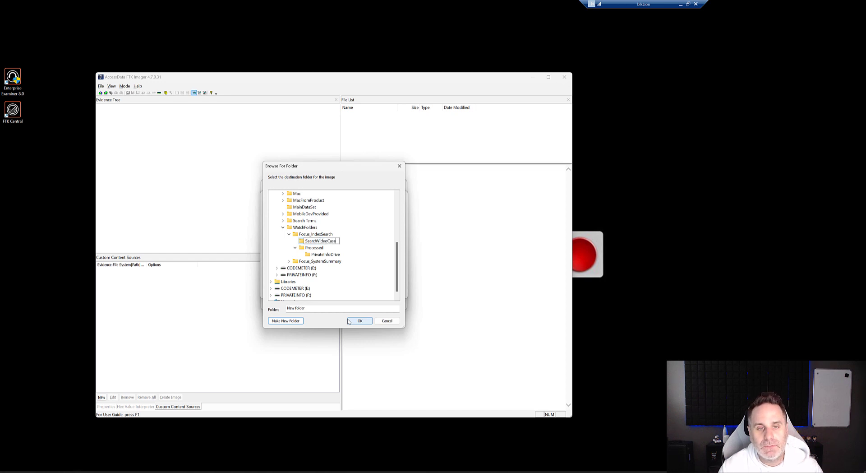
key("Return")
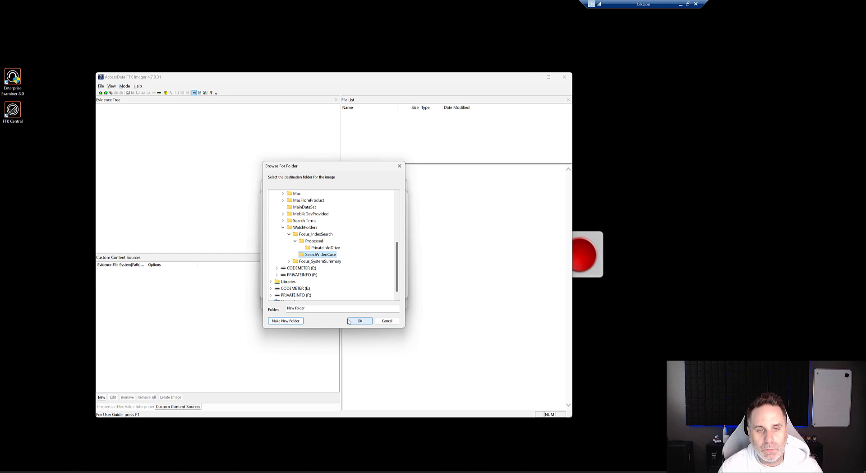
left_click(349, 321)
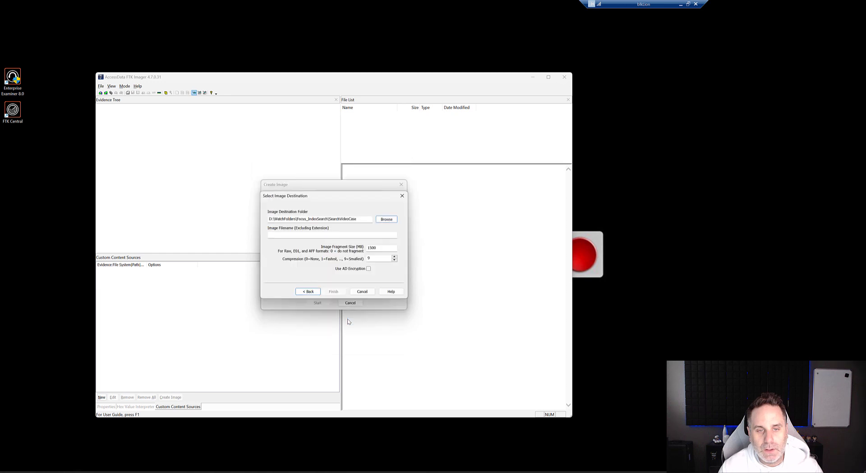
Name the image file USB2GB, set the fragment size to 3000 MB and finish the destination setup.
left_click(302, 234)
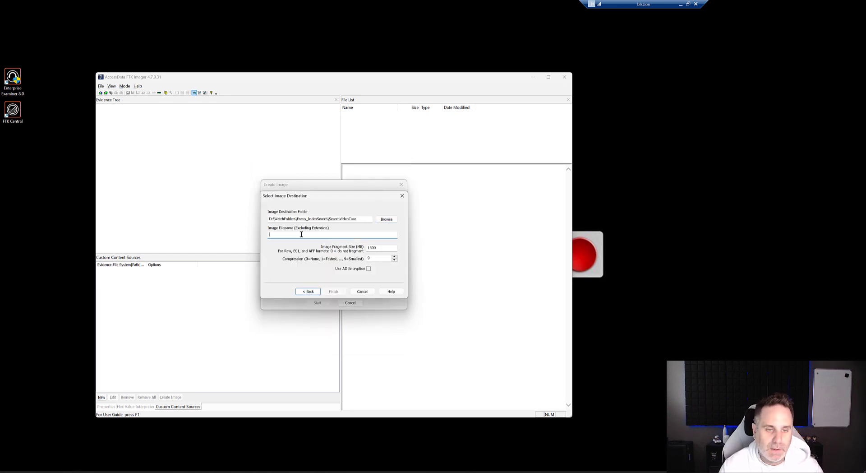
type("USB2GB")
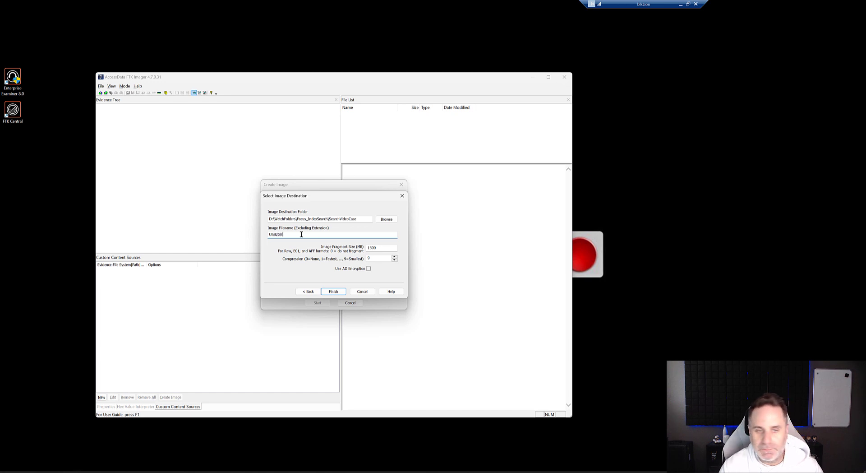
left_click_drag(375, 246, 349, 247)
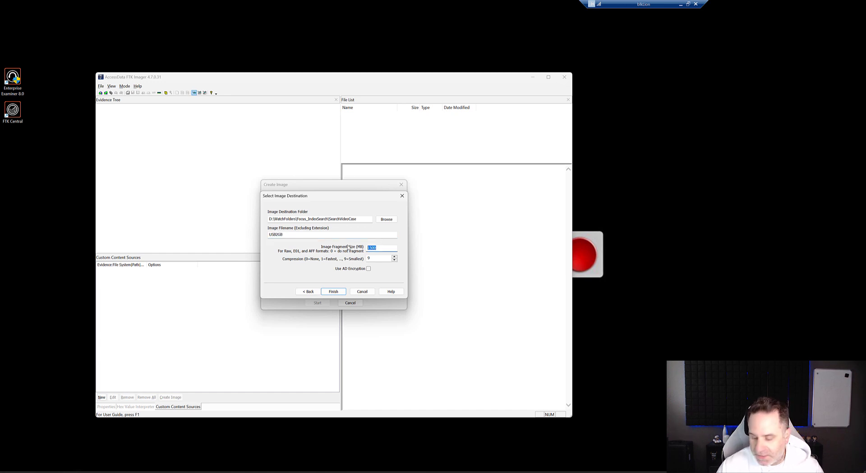
type("30")
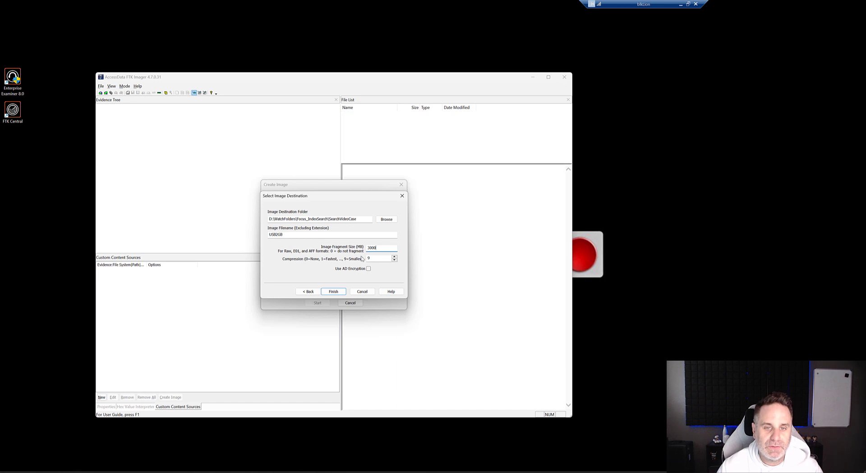
left_click(334, 292)
Run the USB drive imaging and close the verification results and progress windows.
left_click(318, 303)
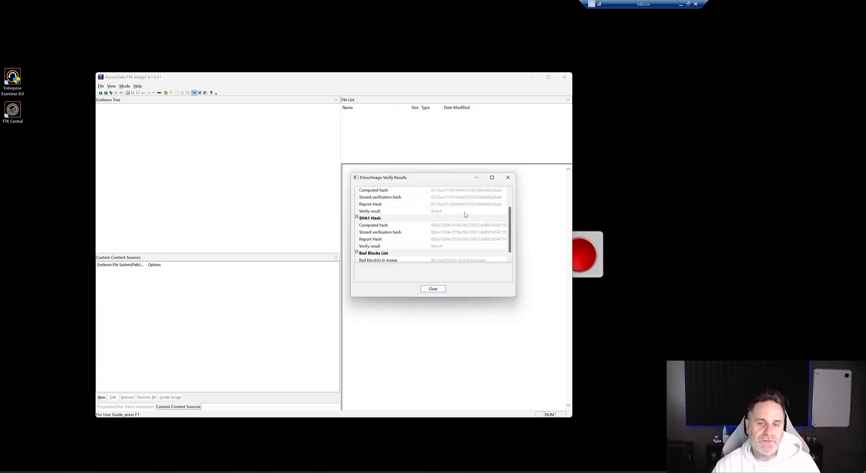
left_click(434, 289)
left_click(432, 275)
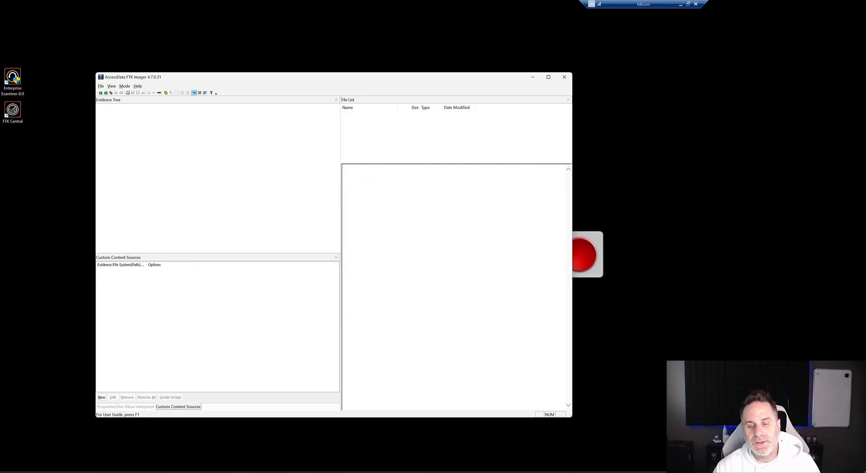
Check the Focus_IndexSearch watch folder in File Explorer and view the SearchVideoCase case details in FTK Enterprise.
left_click(491, 471)
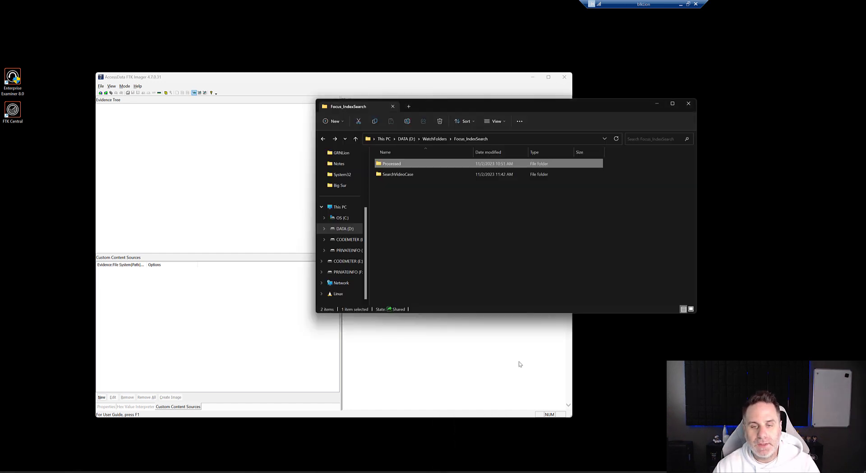
left_click(403, 186)
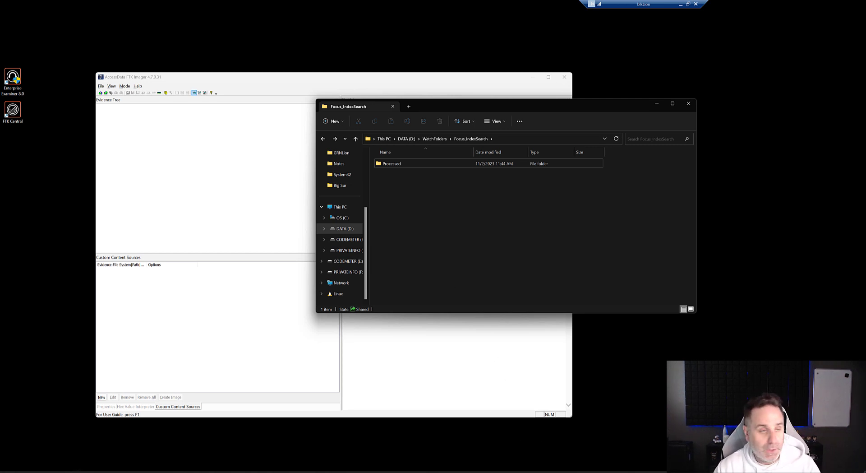
mouse_move(516, 471)
left_click(516, 444)
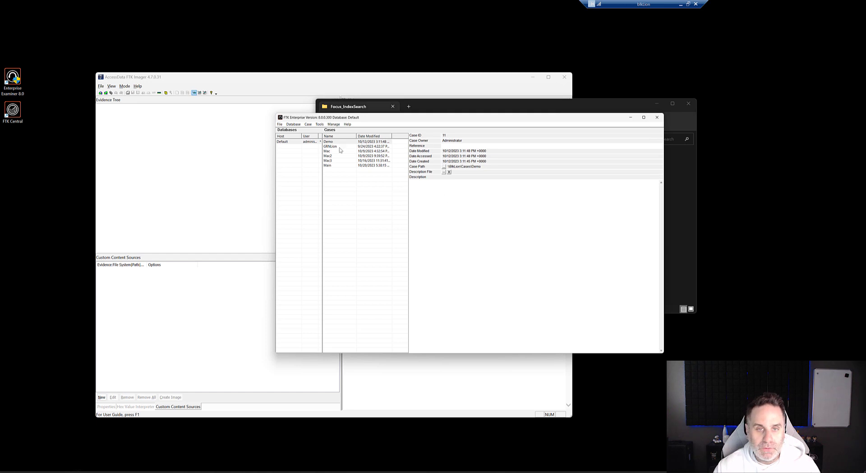
left_click(387, 204)
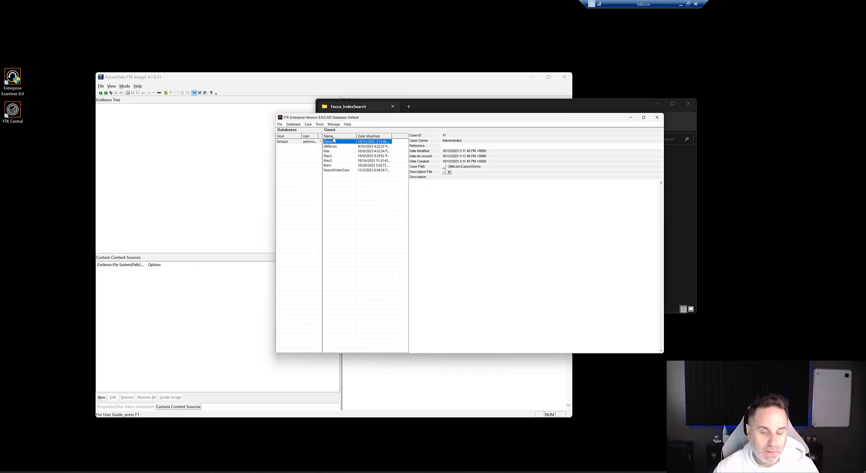
left_click(346, 171)
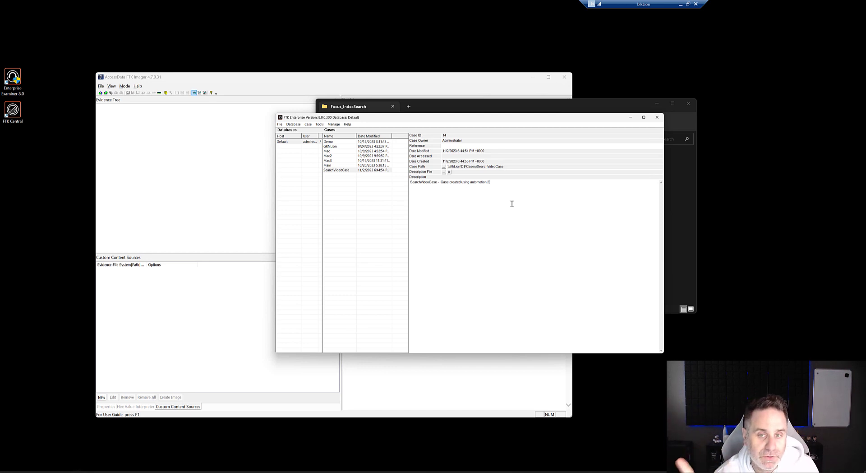
Launch FTK Central, sign in with the saved username and password, and open FTK Connect's automations.
double_click(13, 110)
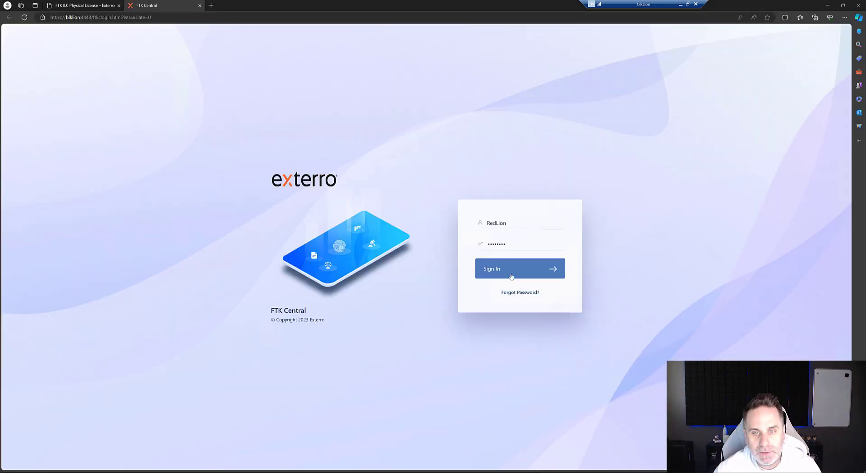
left_click(509, 222)
left_click(510, 259)
left_click(513, 273)
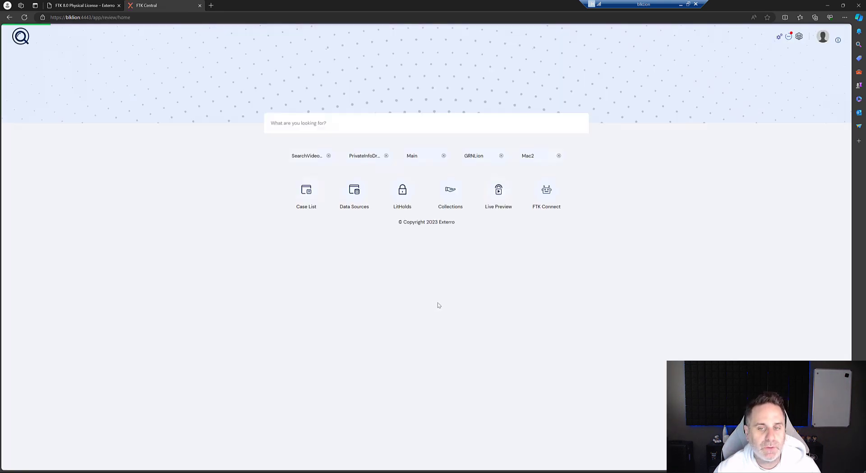
left_click(547, 193)
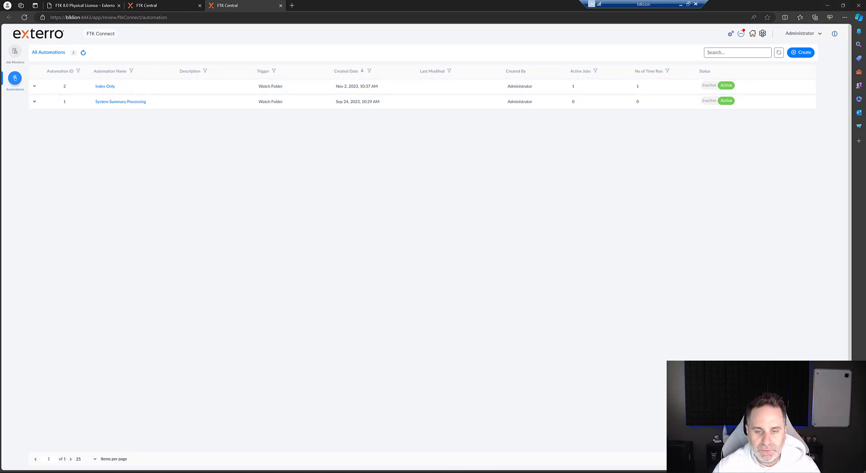
Open searchterms.txt from D:\Search Terms\Shipping through File Explorer and examine the search terms it lists.
key("alt+Tab")
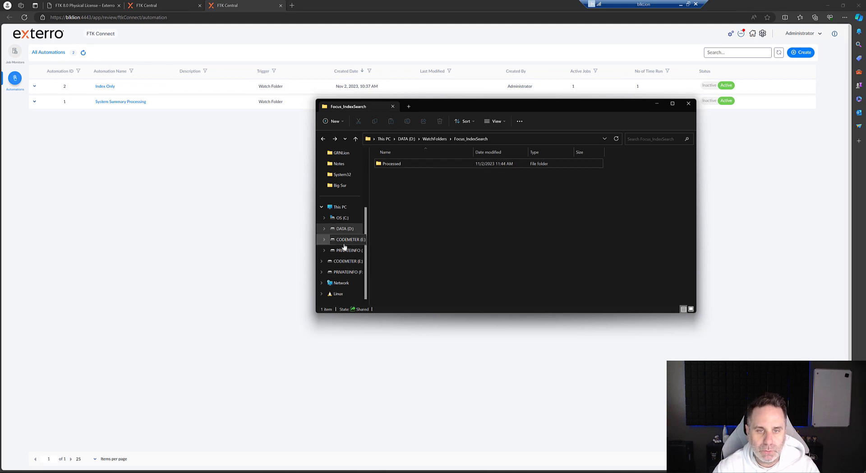
left_click(344, 228)
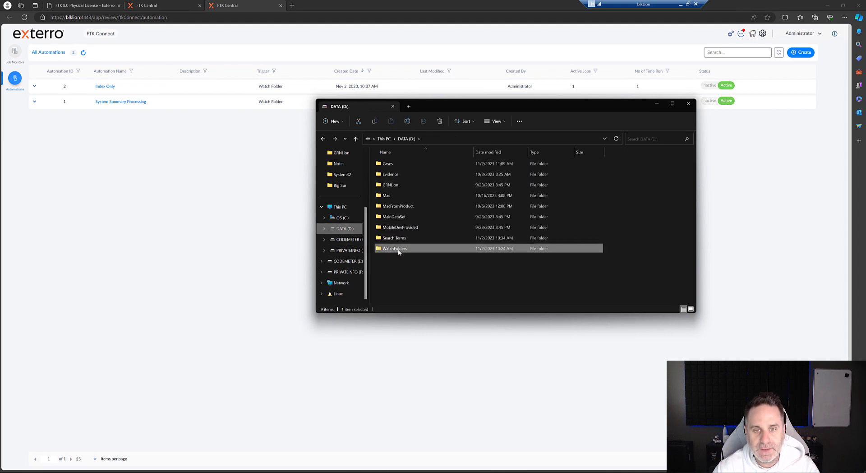
double_click(394, 238)
double_click(388, 163)
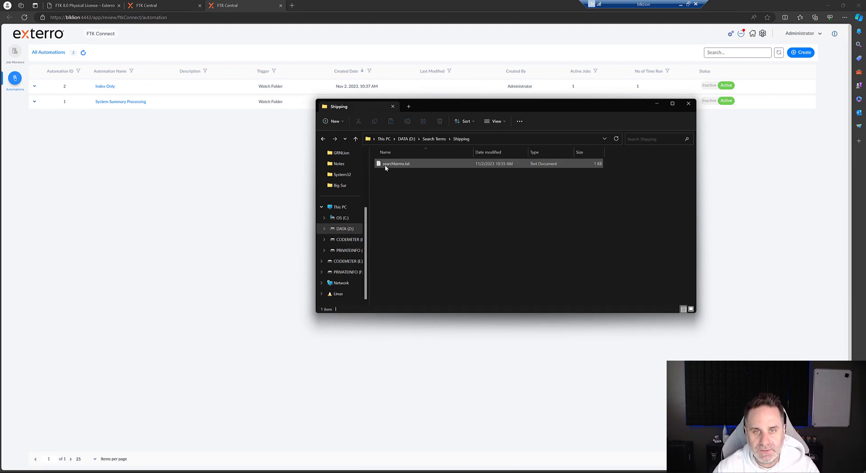
left_click(399, 166)
double_click(383, 163)
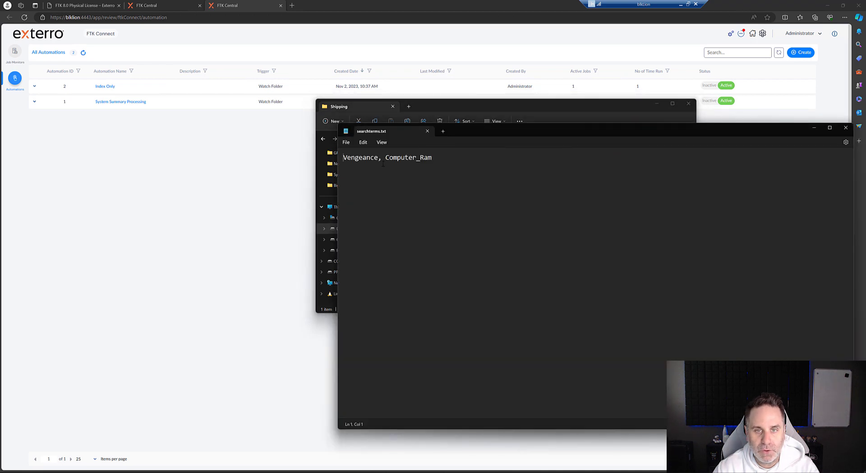
left_click_drag(343, 157, 430, 158)
left_click(432, 159)
double_click(392, 158)
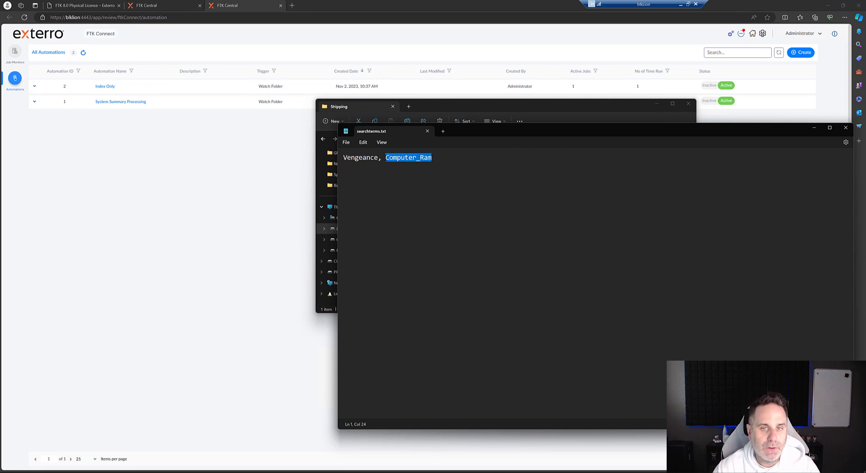
Highlight the terms in searchterms.txt for review, close the file and minimize the Shipping folder window.
left_click(440, 174)
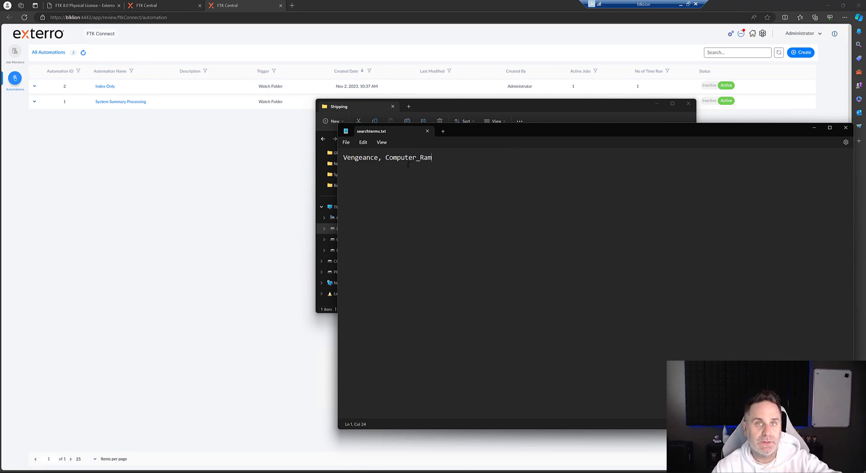
left_click_drag(344, 158, 454, 204)
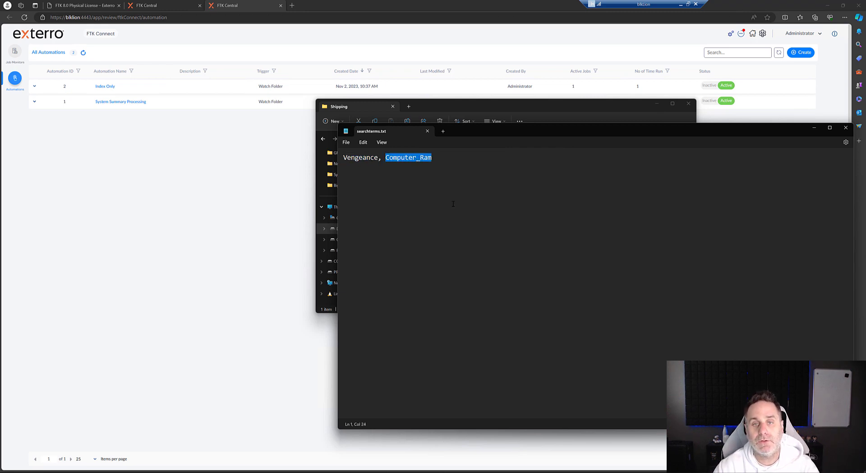
left_click(846, 127)
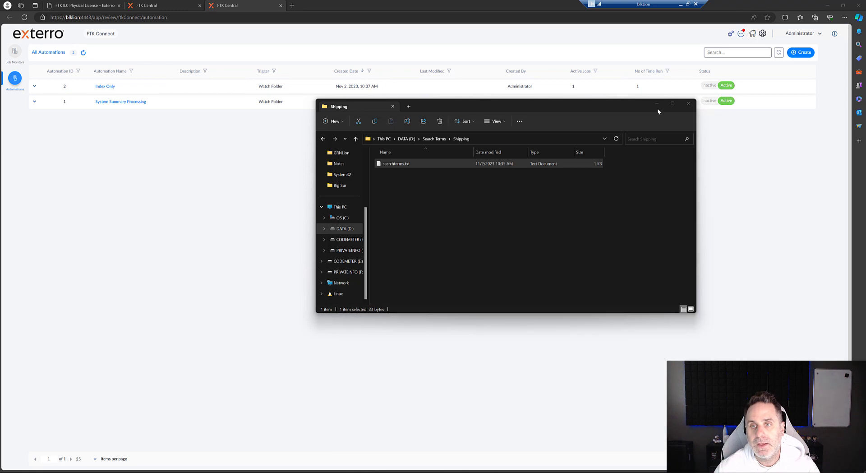
left_click(661, 106)
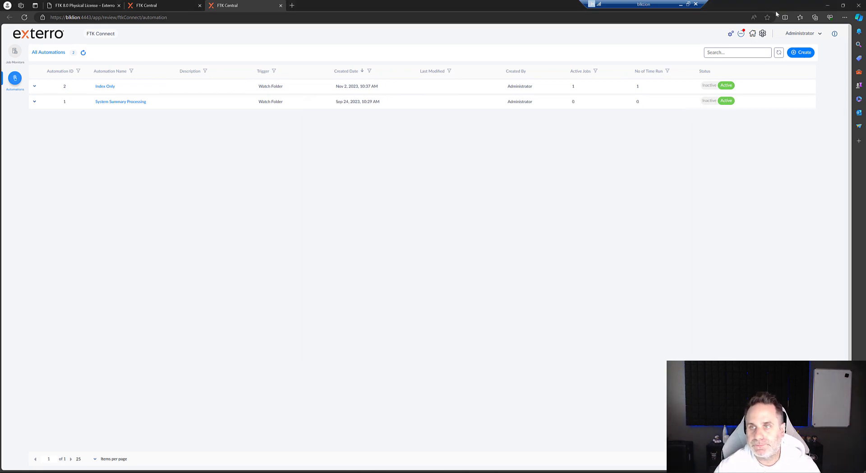
Return to the FTK Central home page and log out of the Administrator account, confirming the logout.
left_click(44, 39)
left_click(831, 40)
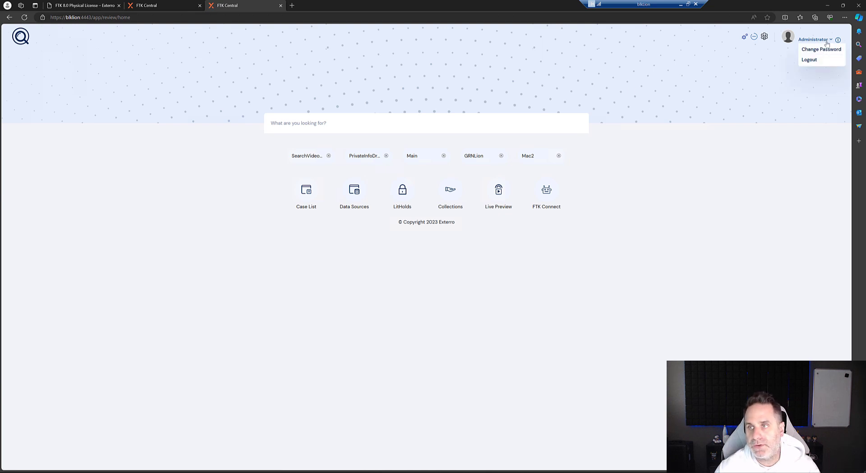
left_click(810, 61)
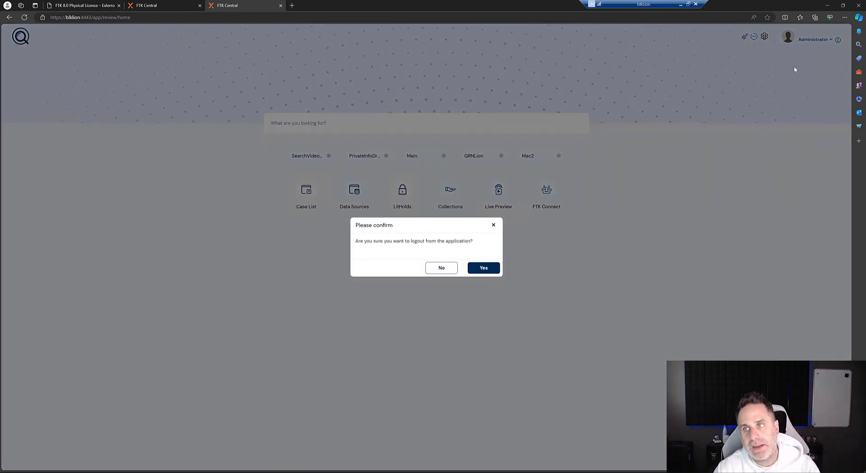
left_click(481, 268)
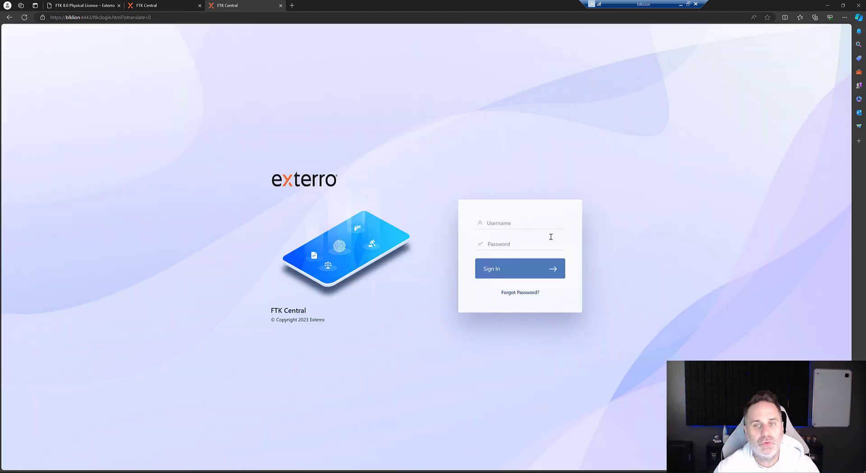
Sign in with the saved RedLion username and password, and open SearchVideoCase for review from the case list.
left_click(513, 223)
left_click(507, 258)
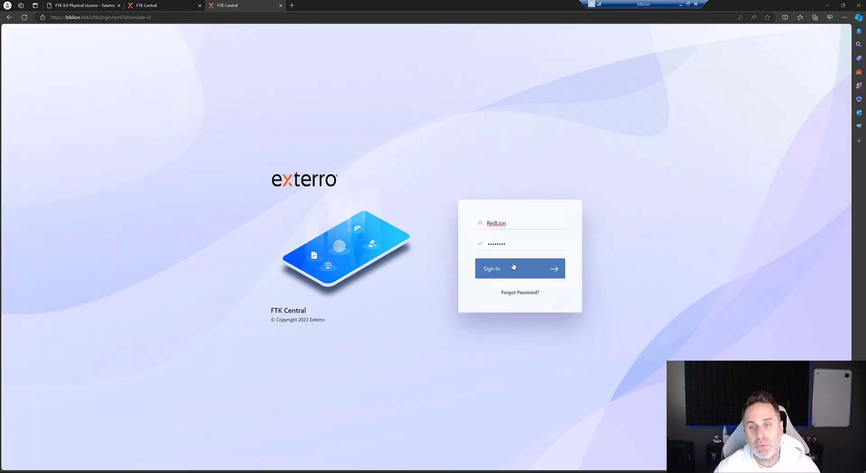
left_click(492, 269)
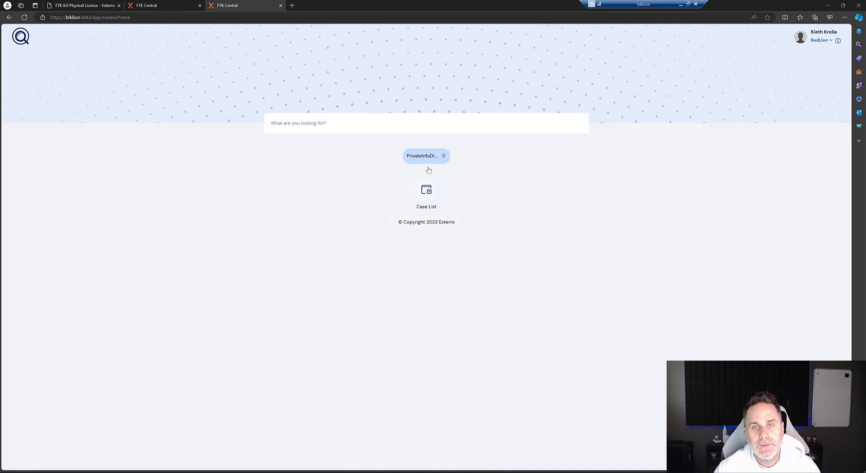
left_click(427, 189)
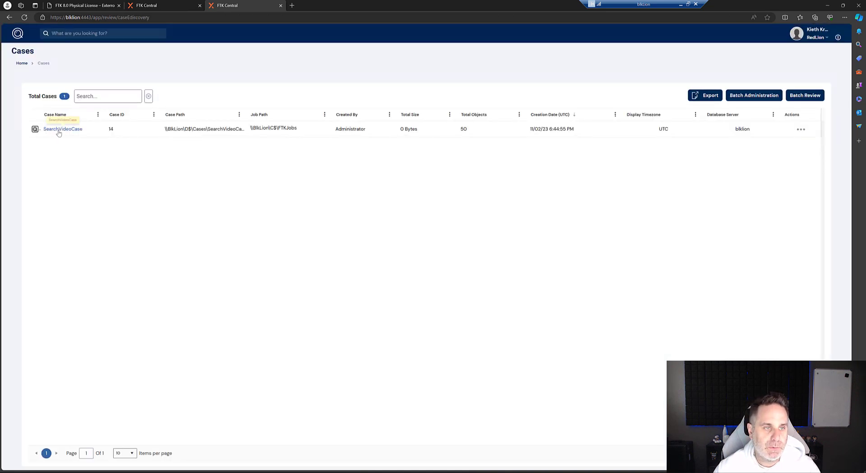
left_click(35, 129)
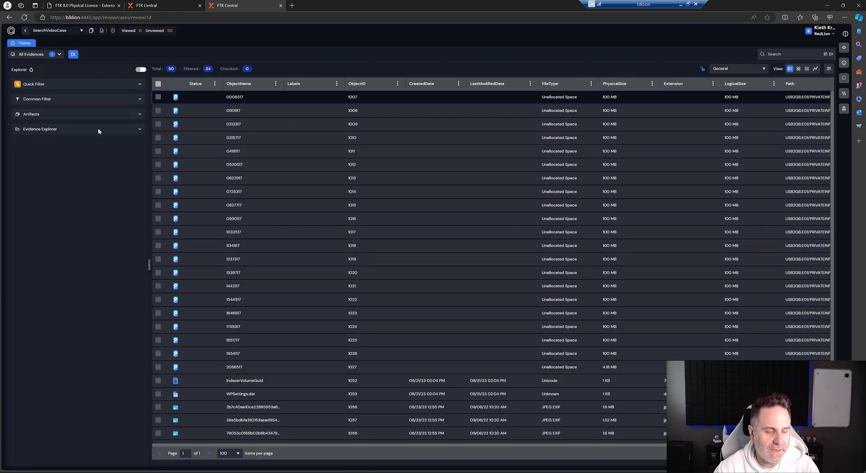
Filter the case evidence by the Computer_Ram label under the SearchTerm labels in the common filters.
left_click(139, 101)
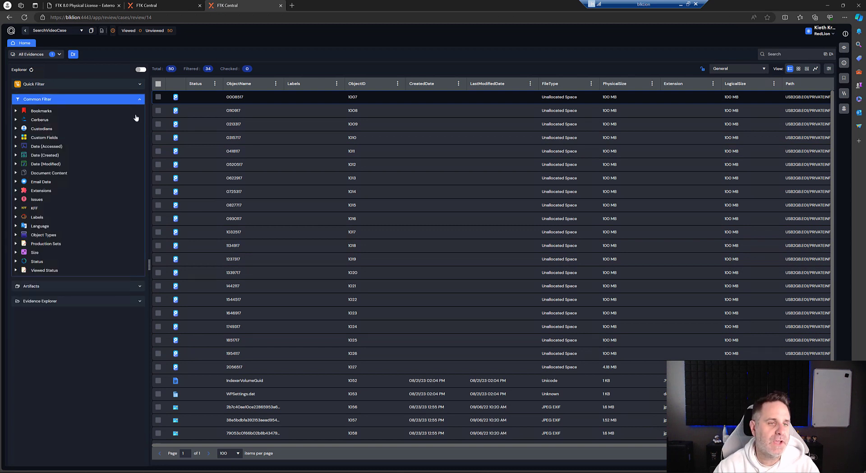
left_click(16, 218)
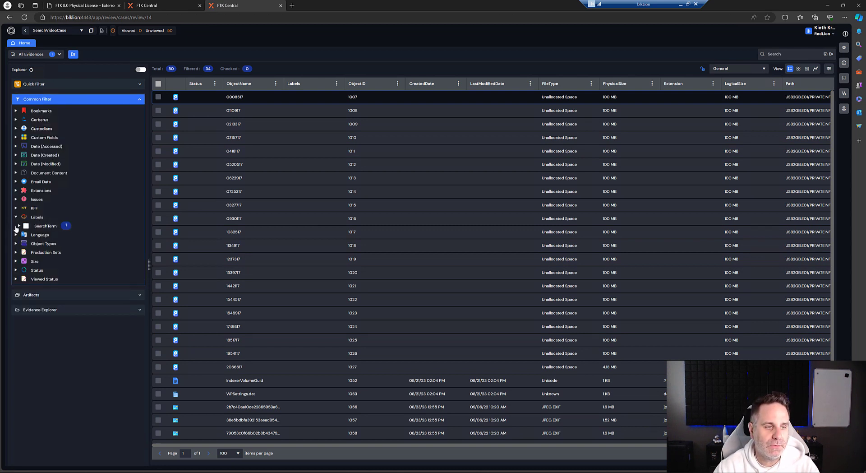
left_click(19, 226)
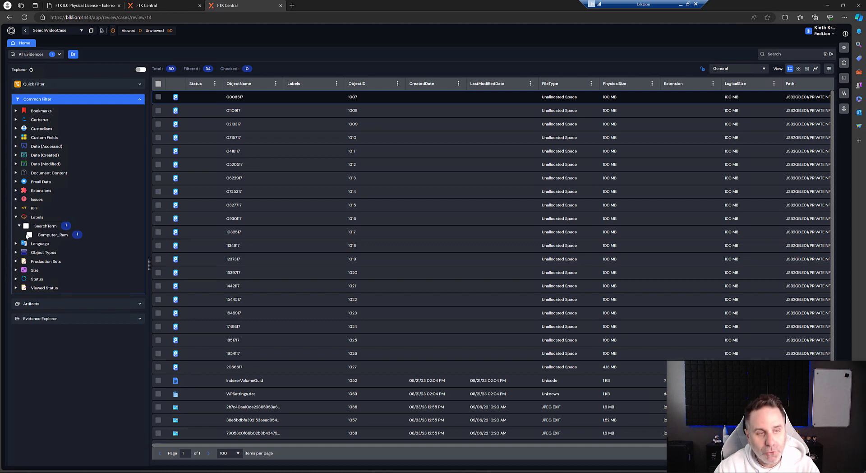
left_click(29, 235)
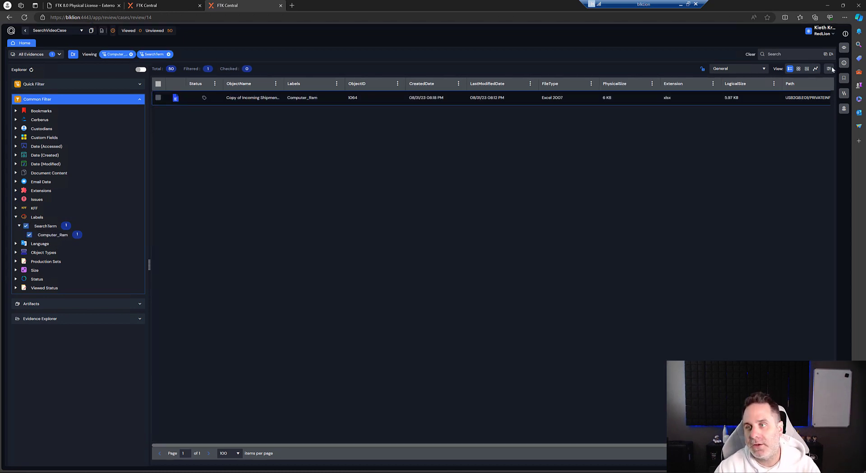
Show the filtered Copy of Incoming Shipments.xlsx file in the viewer and widen the viewer pane.
left_click(843, 48)
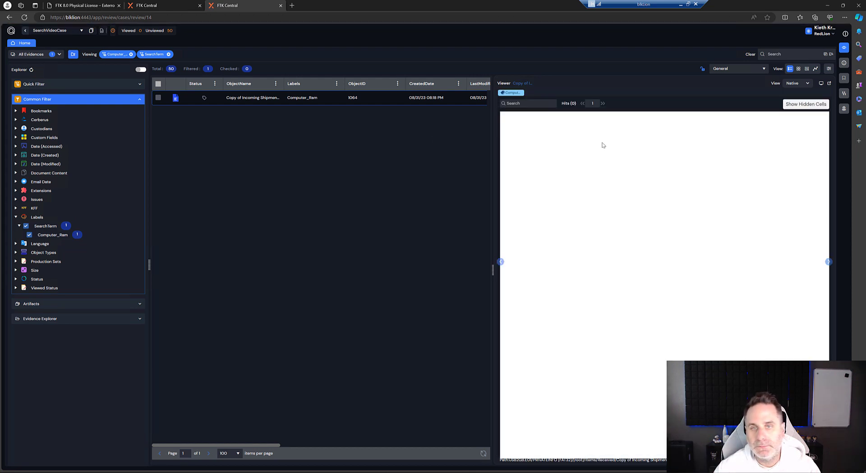
left_click_drag(493, 271, 344, 270)
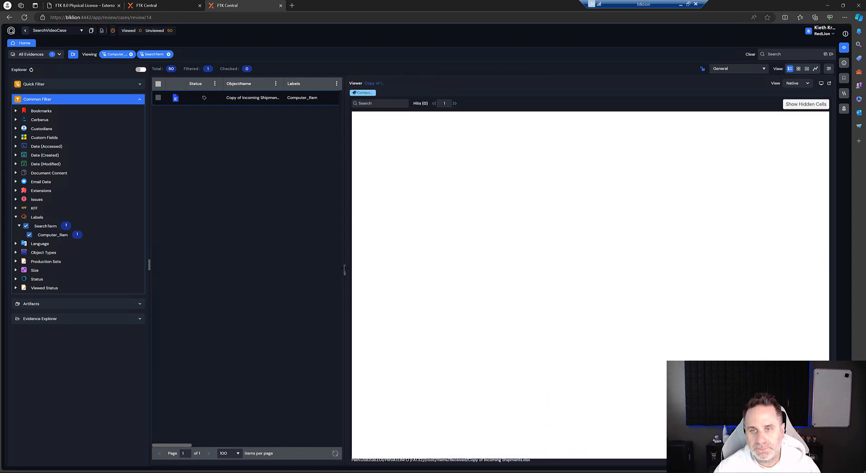